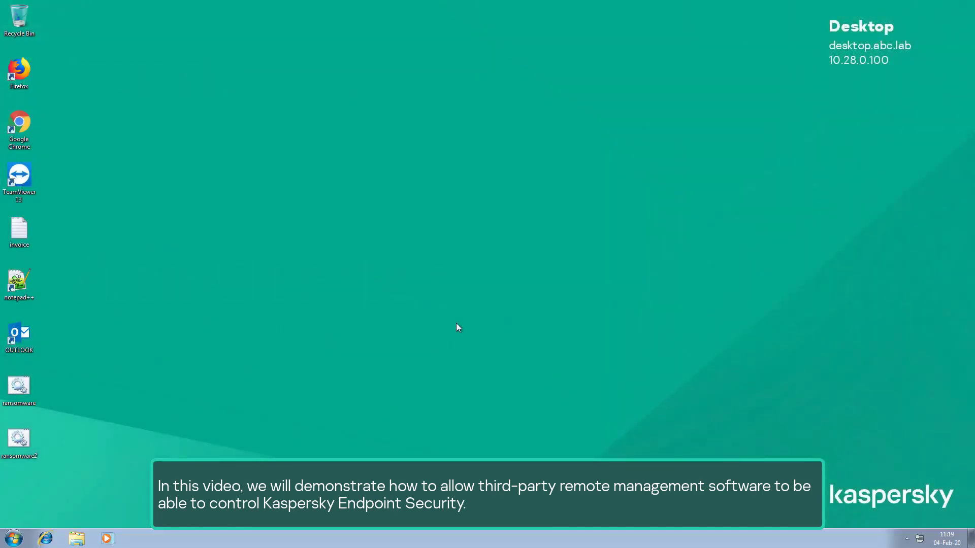
Search for msra and launch Windows Remote Assistance.
{"action": "left_click", "coordinate": [20, 538]}
{"action": "type", "text": "msra"}
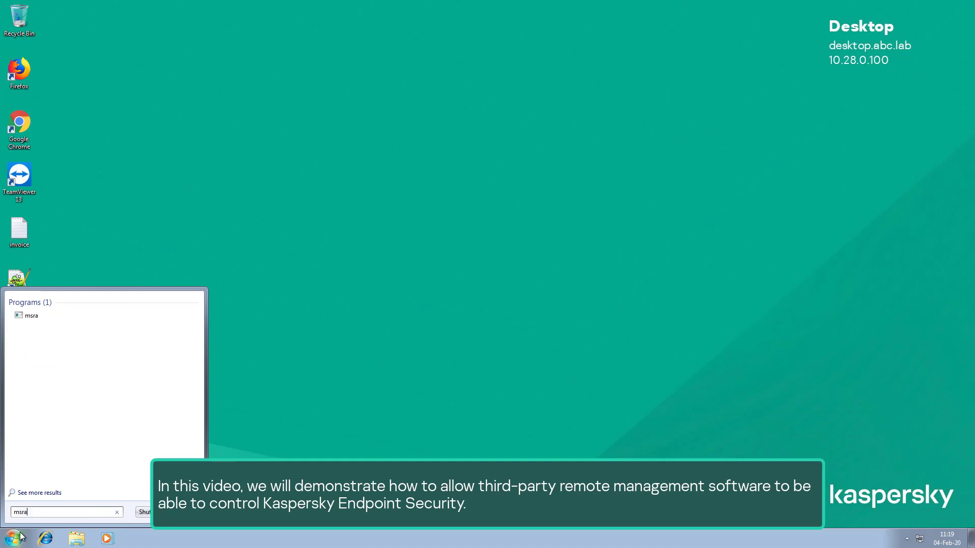
{"action": "left_click", "coordinate": [32, 316]}
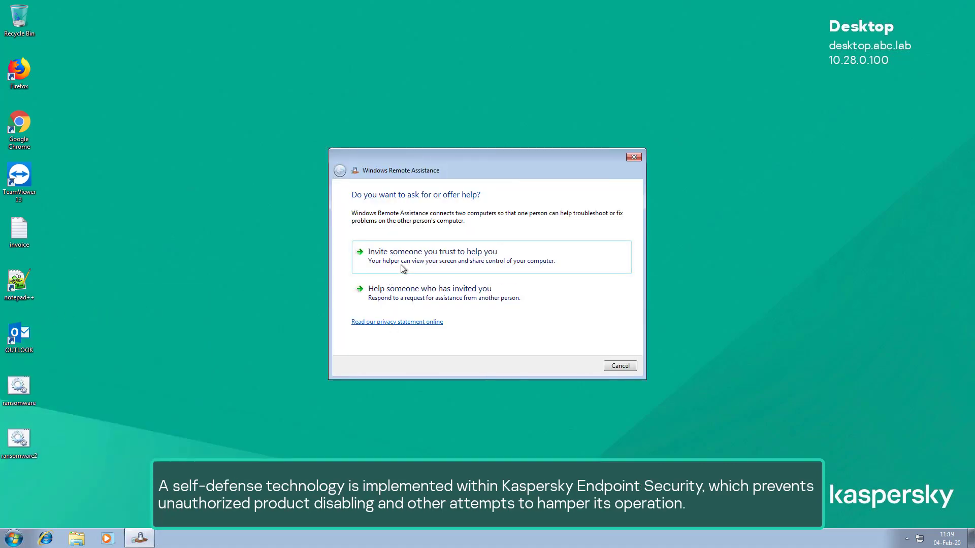
Invite a trusted helper by e-mail, addressing the invitation to the administrator's e-mail address and sending it.
{"action": "left_click", "coordinate": [403, 268]}
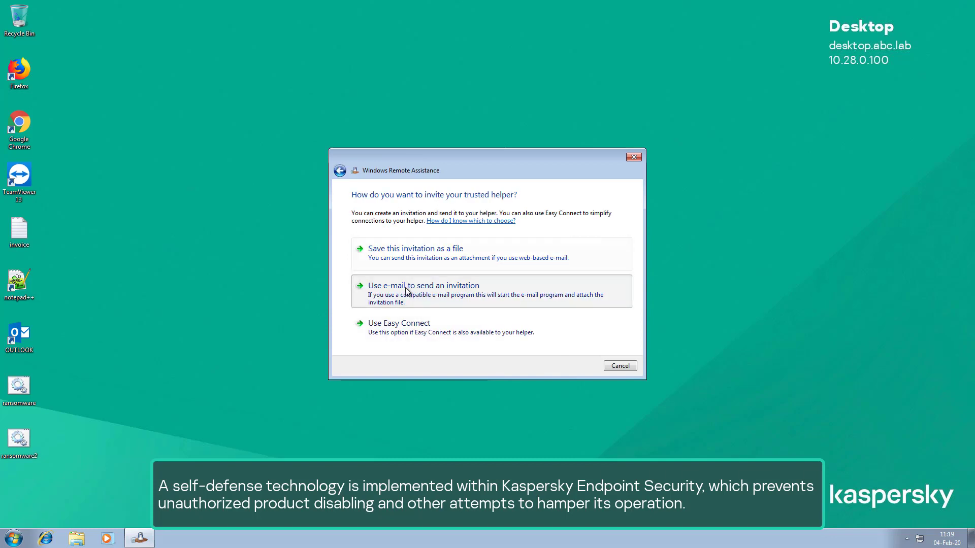
{"action": "left_click", "coordinate": [406, 289]}
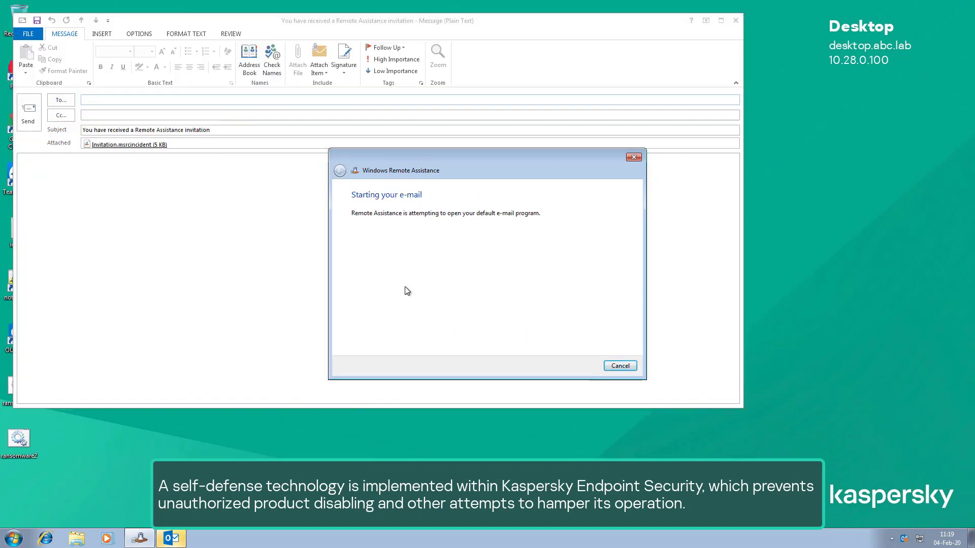
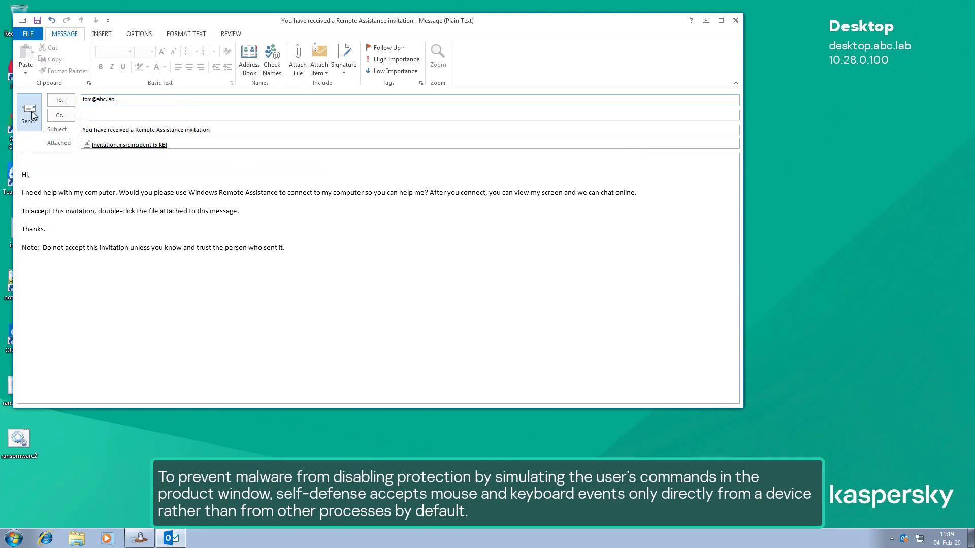
{"action": "left_click", "coordinate": [32, 111]}
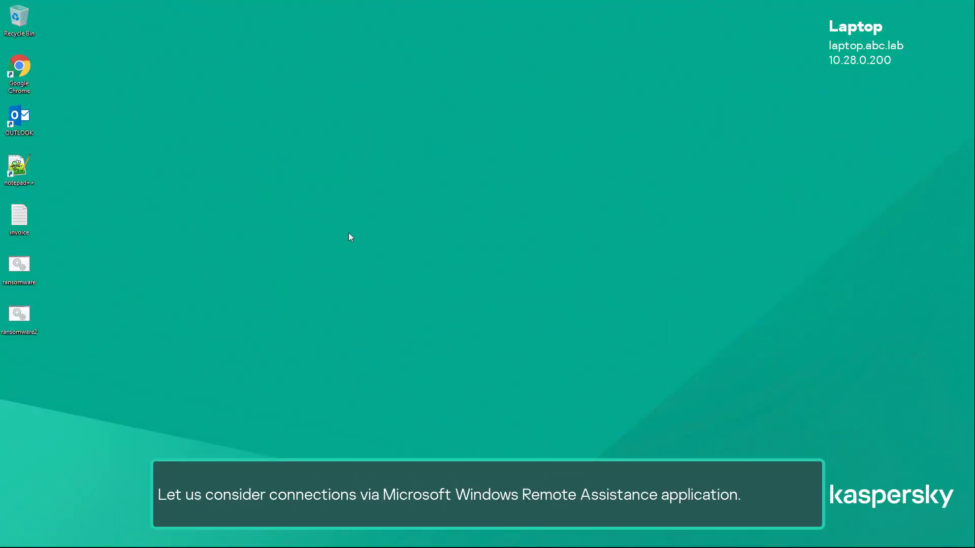
Launch Outlook on the laptop and open the Invitation.msrcincident attachment from the received message.
{"action": "double_click", "coordinate": [22, 127]}
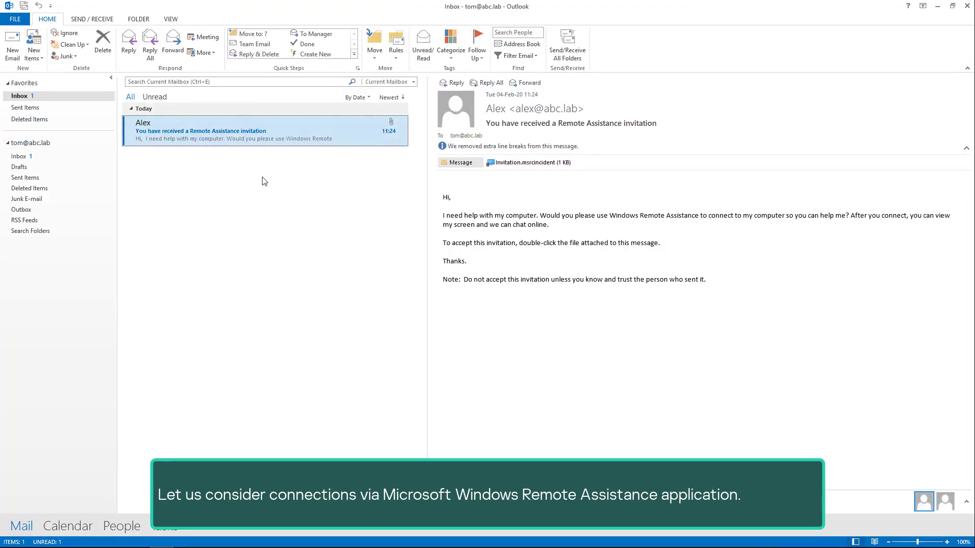
{"action": "double_click", "coordinate": [521, 166]}
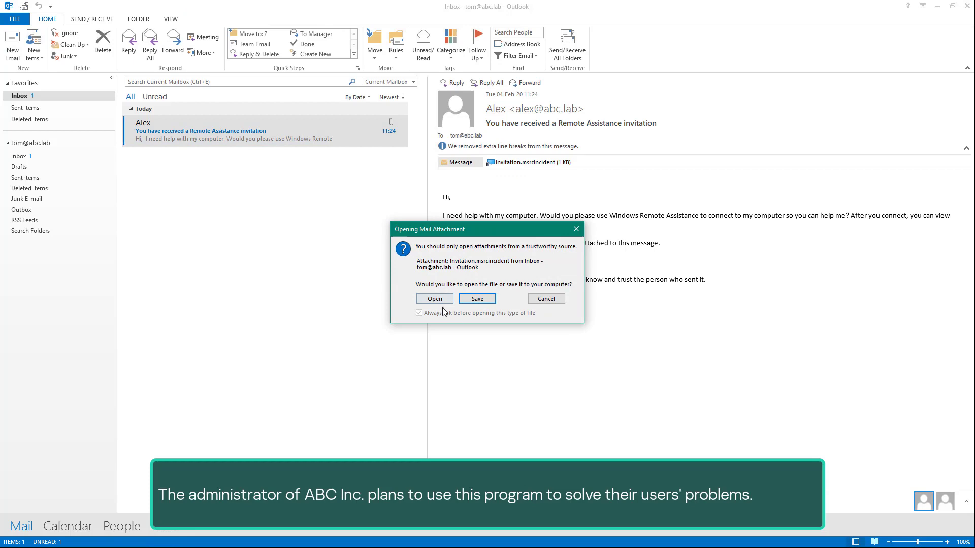
Open the invitation, connect with its password, and bring up Kaspersky Endpoint Security from the remote tray.
{"action": "left_click", "coordinate": [435, 299]}
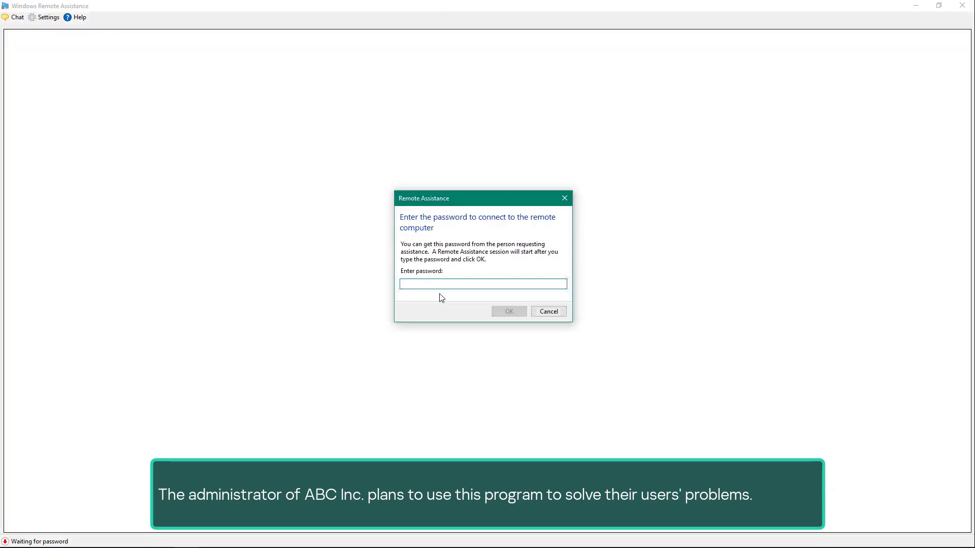
{"action": "type", "text": "LPQX"}
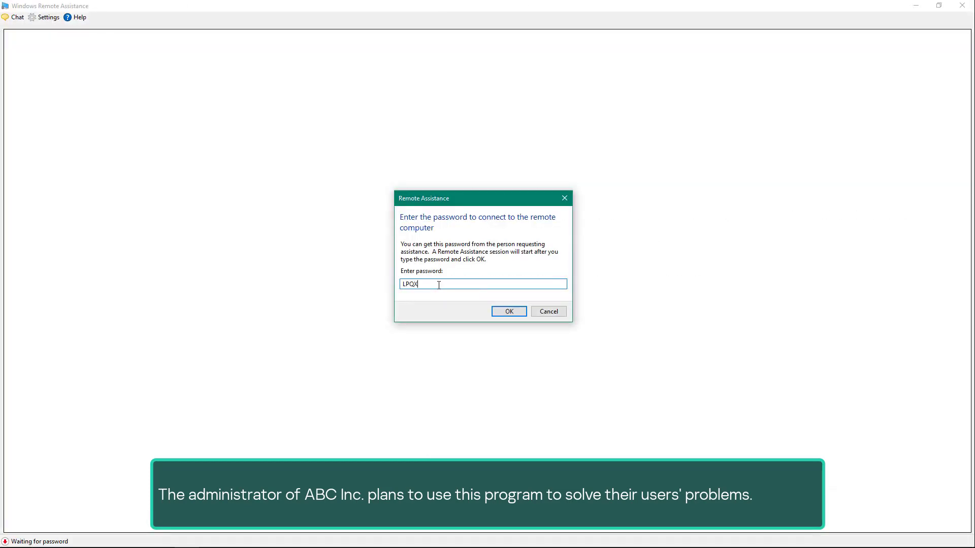
{"action": "type", "text": "95D4"}
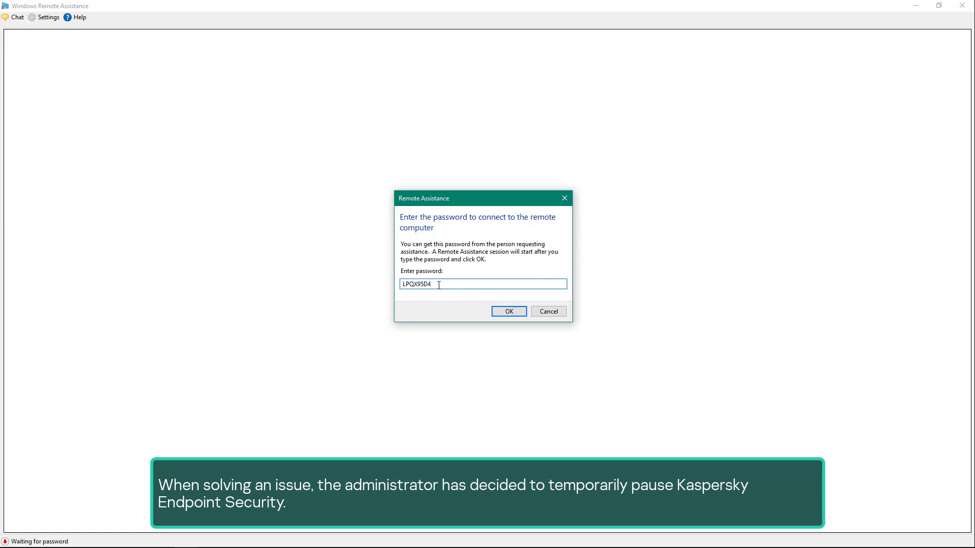
{"action": "type", "text": "34PB"}
{"action": "left_click", "coordinate": [505, 312]}
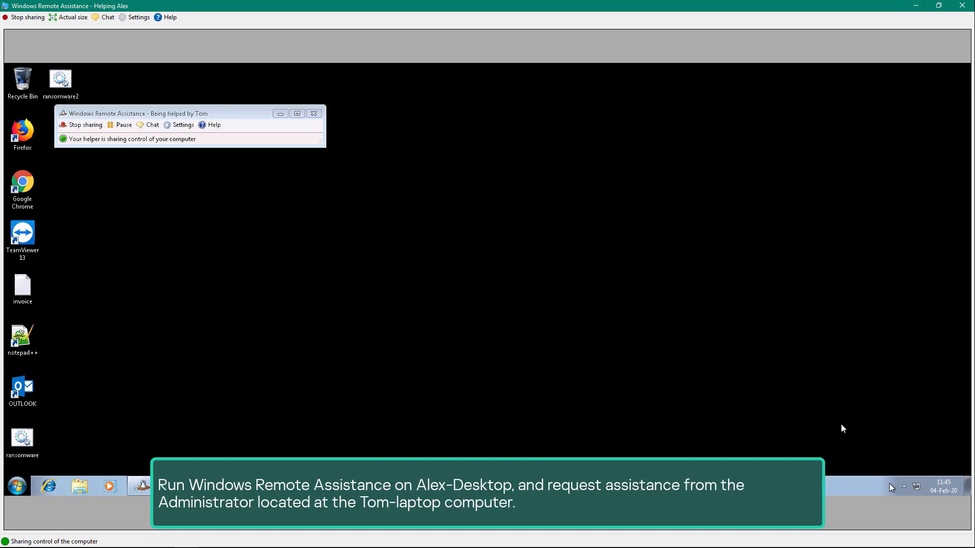
{"action": "left_click", "coordinate": [901, 487]}
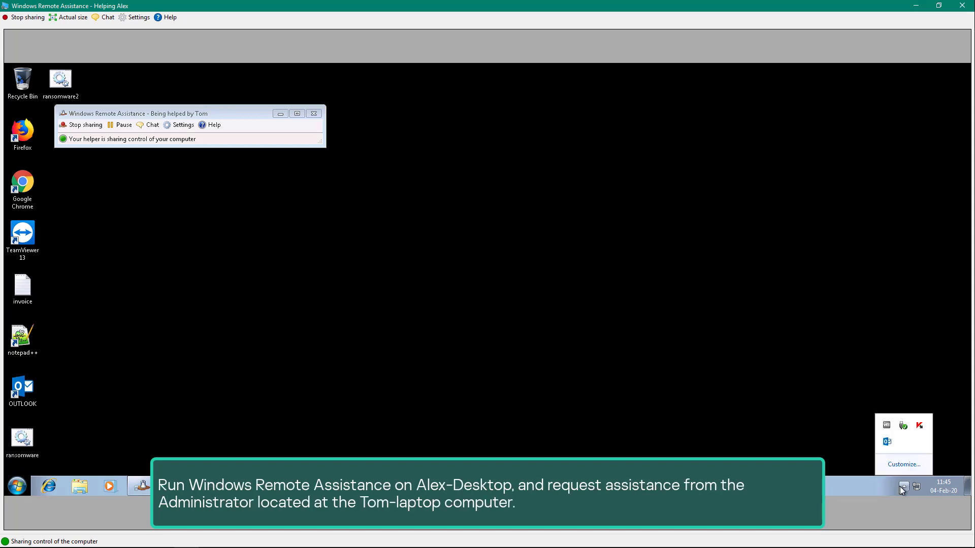
{"action": "left_click", "coordinate": [921, 429]}
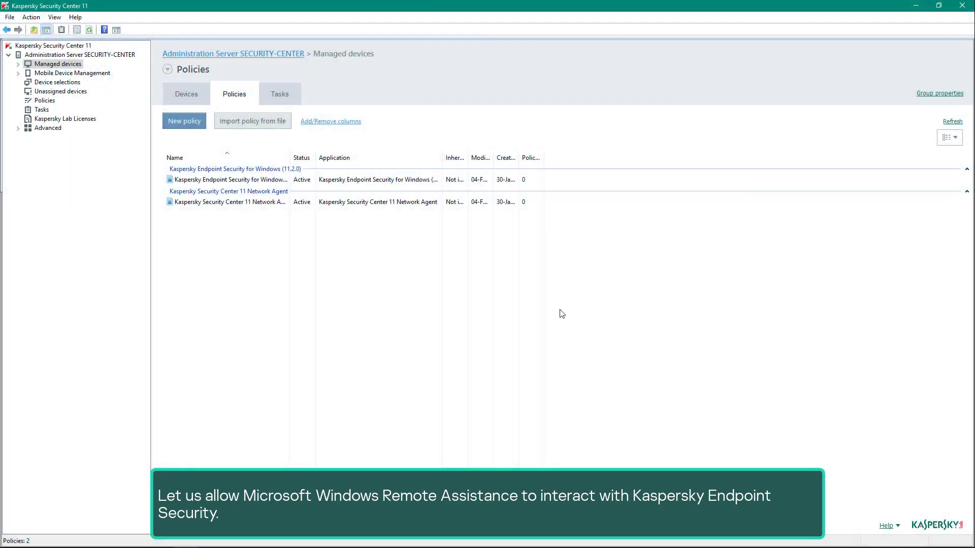
Open the Kaspersky Endpoint Security for Windows policy's properties and go to General Settings > Exclusions.
{"action": "left_click", "coordinate": [269, 185]}
{"action": "double_click", "coordinate": [269, 185]}
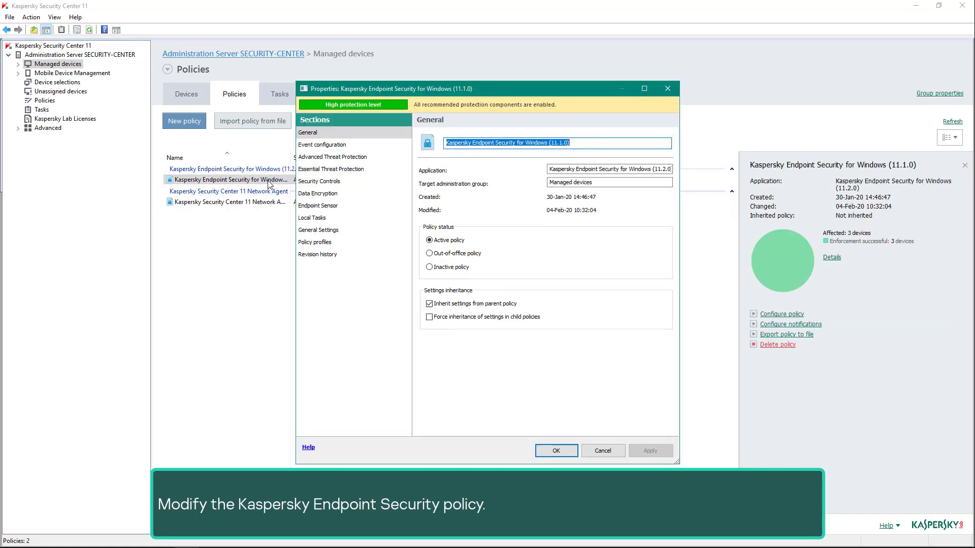
{"action": "left_click", "coordinate": [327, 231]}
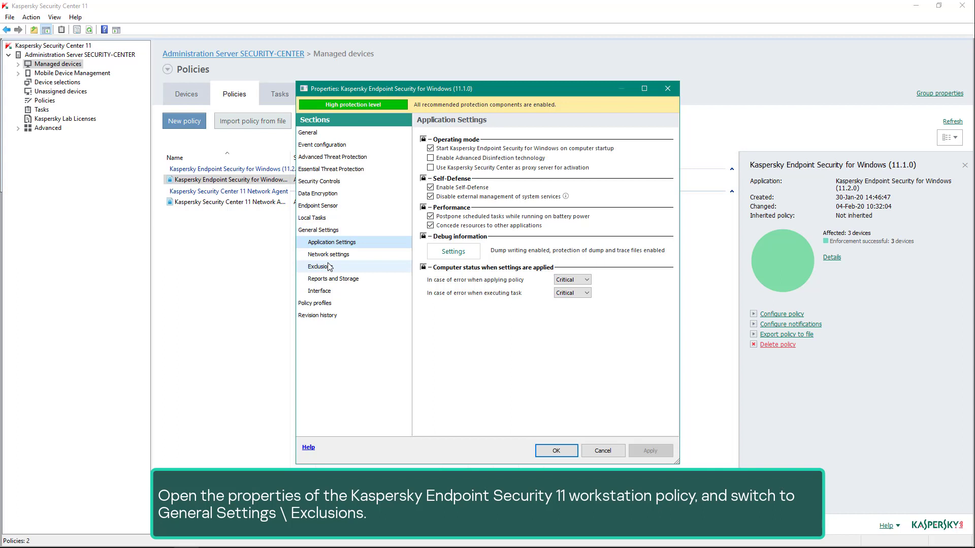
{"action": "left_click", "coordinate": [328, 266]}
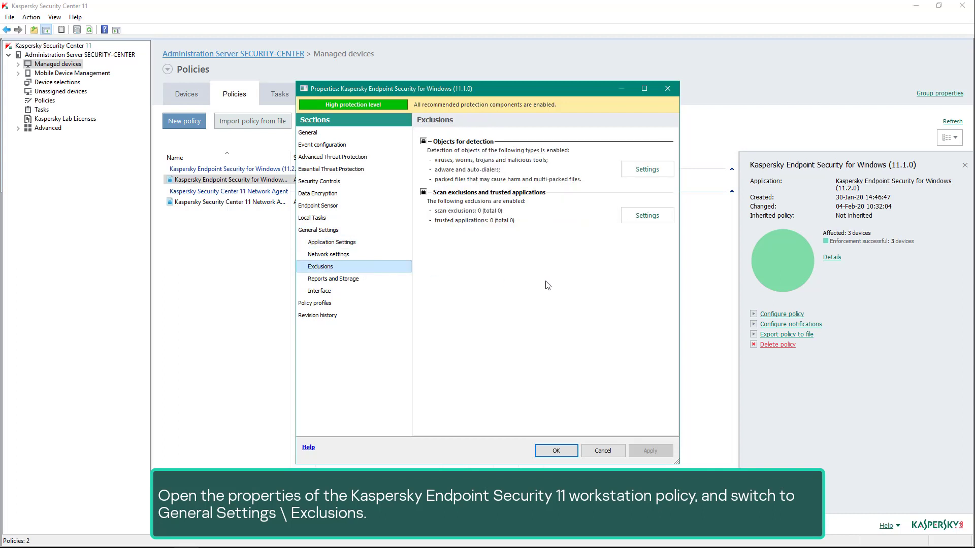
{"action": "left_click", "coordinate": [654, 220]}
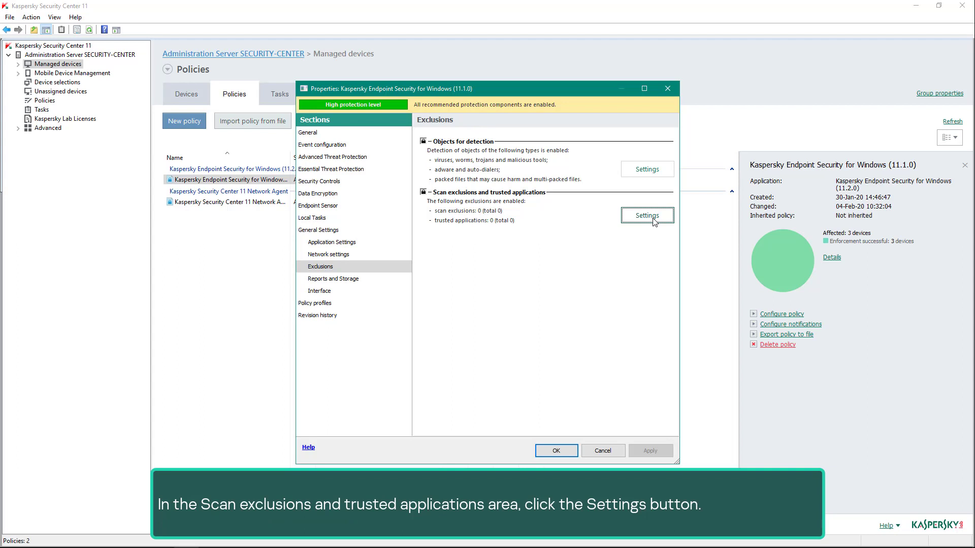
Add a new trusted application with the path %systemroot%\system32\msra.exe.
{"action": "left_click", "coordinate": [654, 221]}
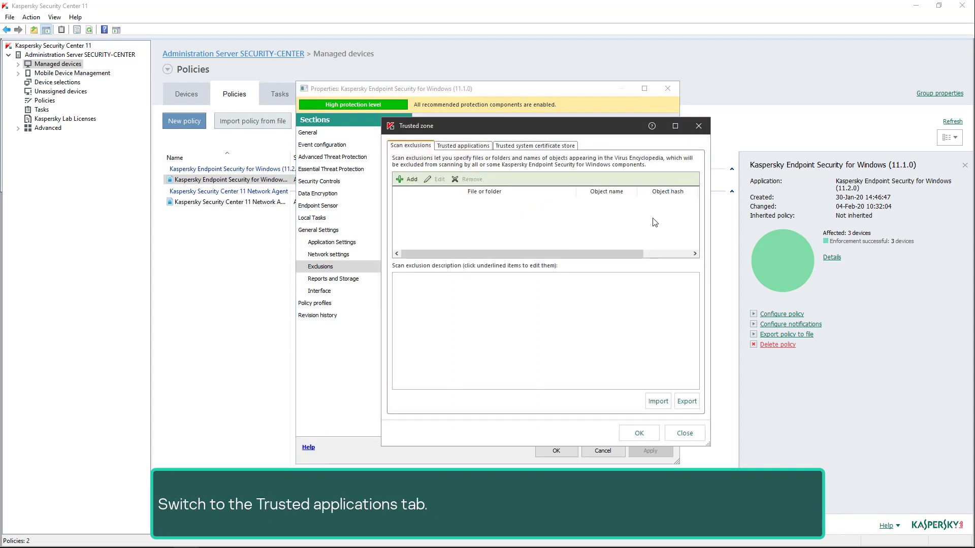
{"action": "left_click", "coordinate": [473, 148]}
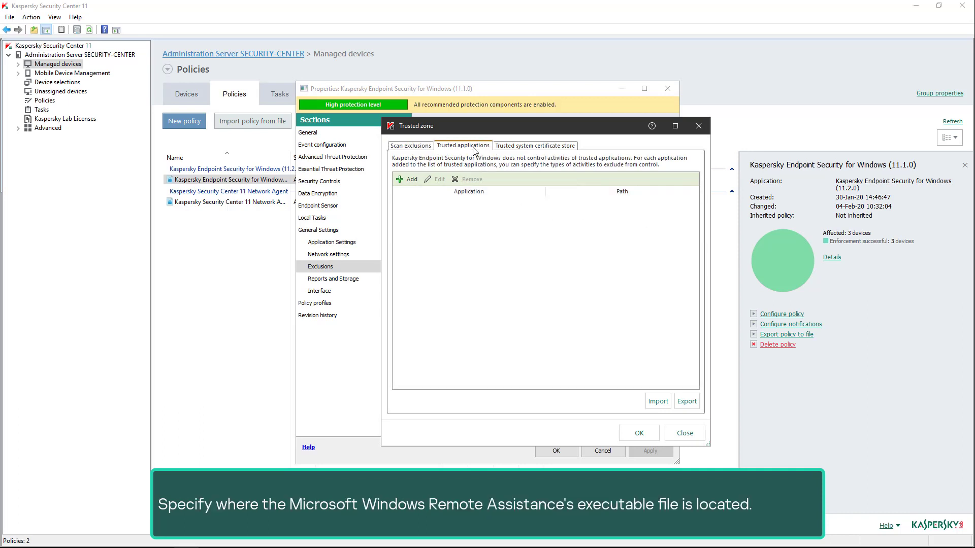
{"action": "left_click", "coordinate": [412, 181]}
{"action": "left_click", "coordinate": [601, 233]}
{"action": "type", "text": "%"}
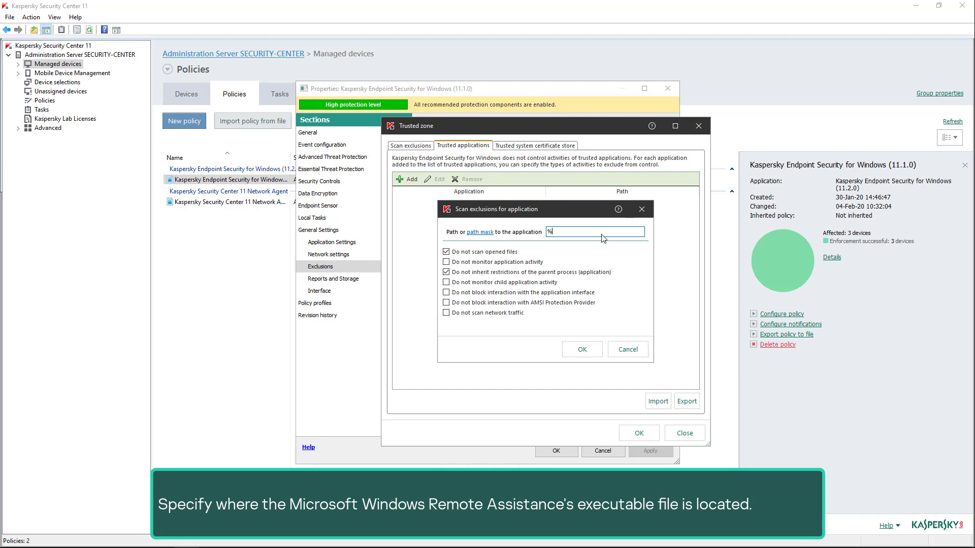
{"action": "type", "text": "systemroot%\\system32\\msra.exe"}
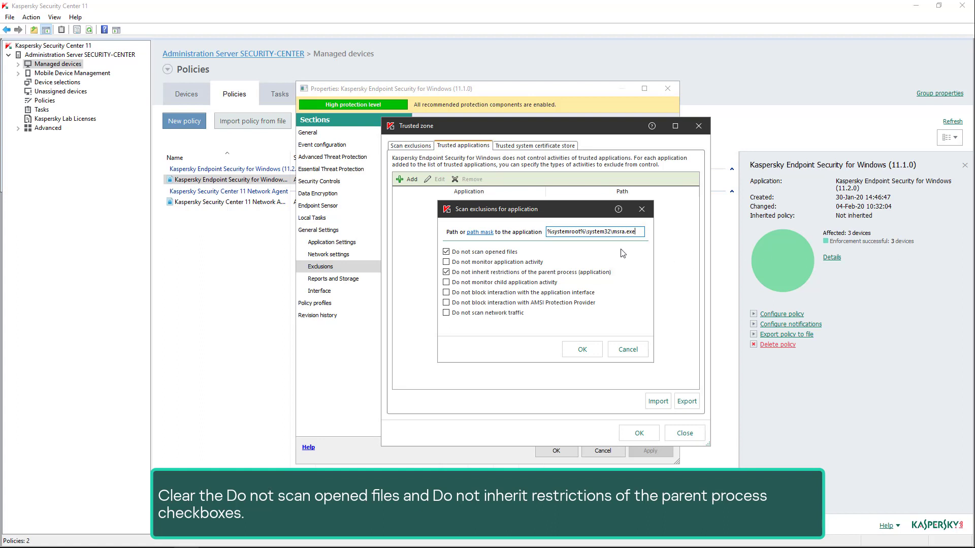
Clear the two scan-skip and restriction options, allow interface interaction, and confirm the msra.exe entry.
{"action": "left_click", "coordinate": [509, 252]}
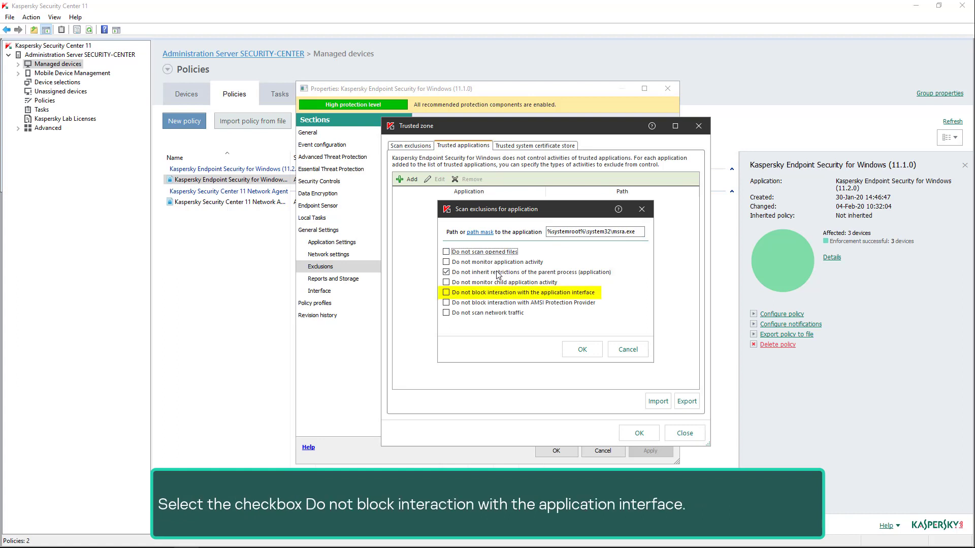
{"action": "left_click", "coordinate": [497, 273]}
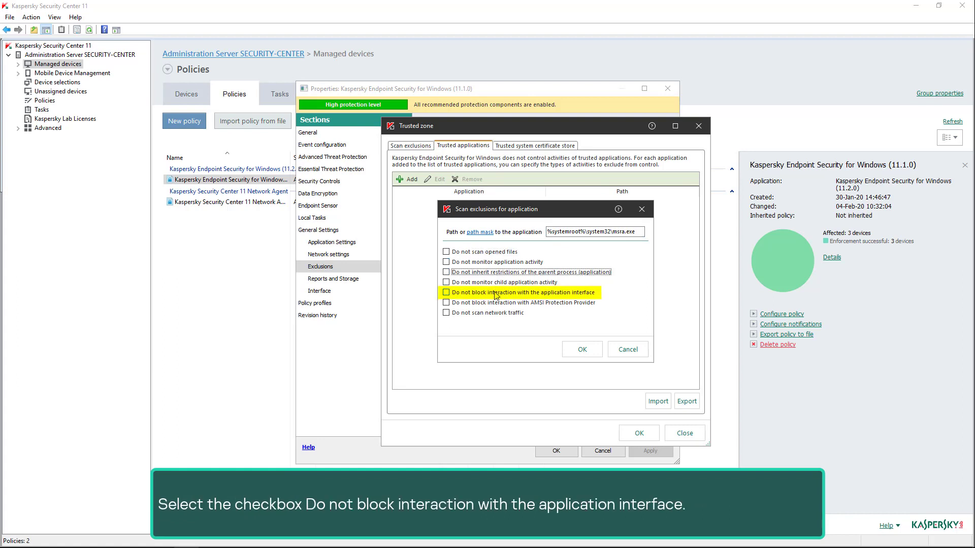
{"action": "left_click", "coordinate": [497, 295]}
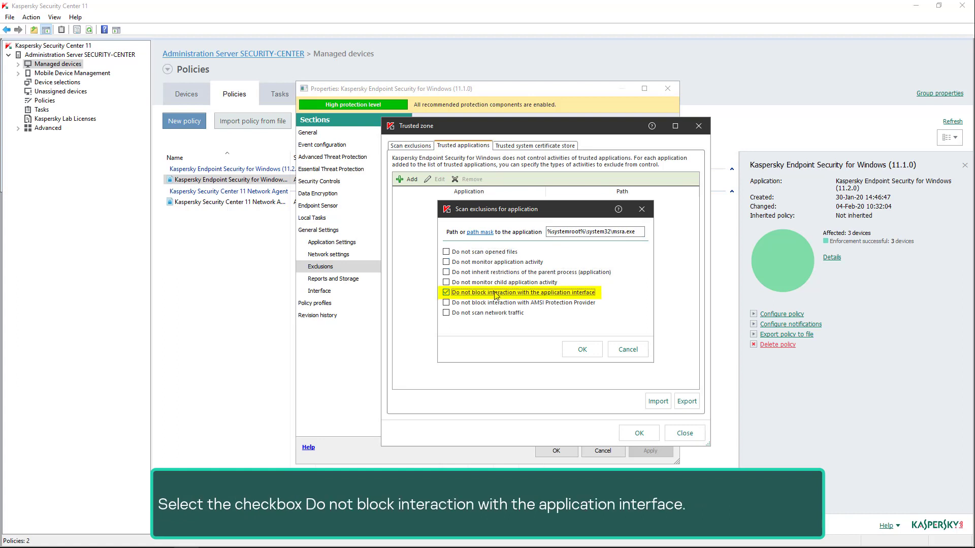
{"action": "left_click", "coordinate": [583, 349]}
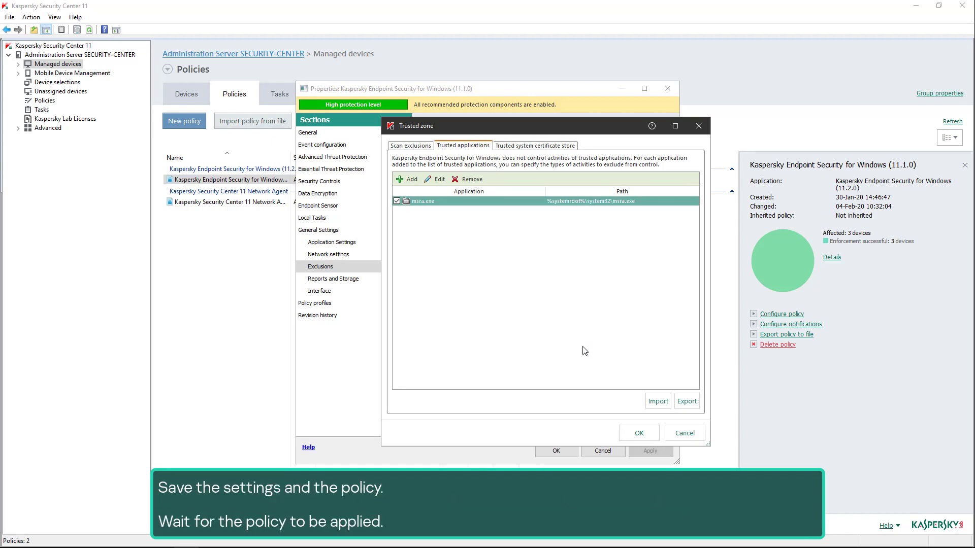
{"action": "left_click", "coordinate": [639, 433]}
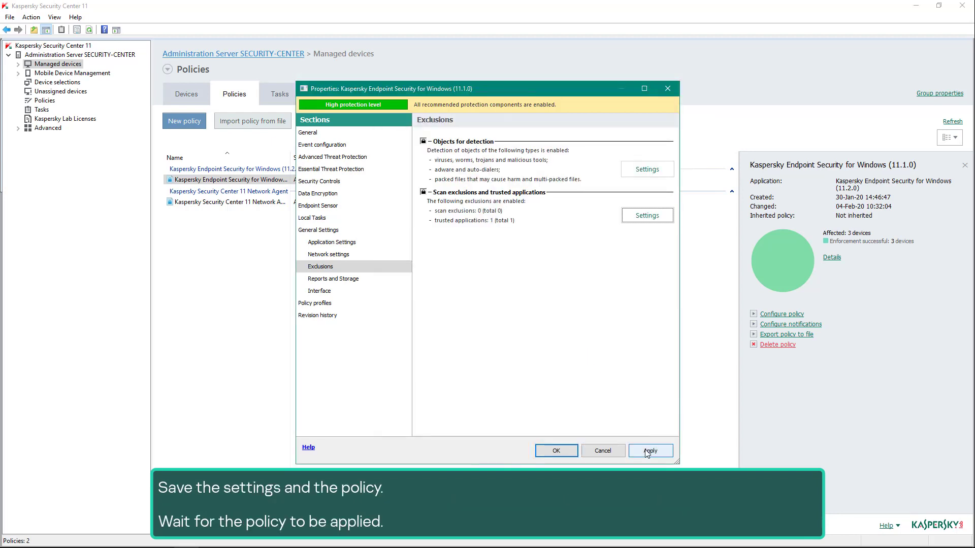
Save the policy, then open and close the remote Kaspersky Endpoint Security Reports window.
{"action": "left_click", "coordinate": [560, 453]}
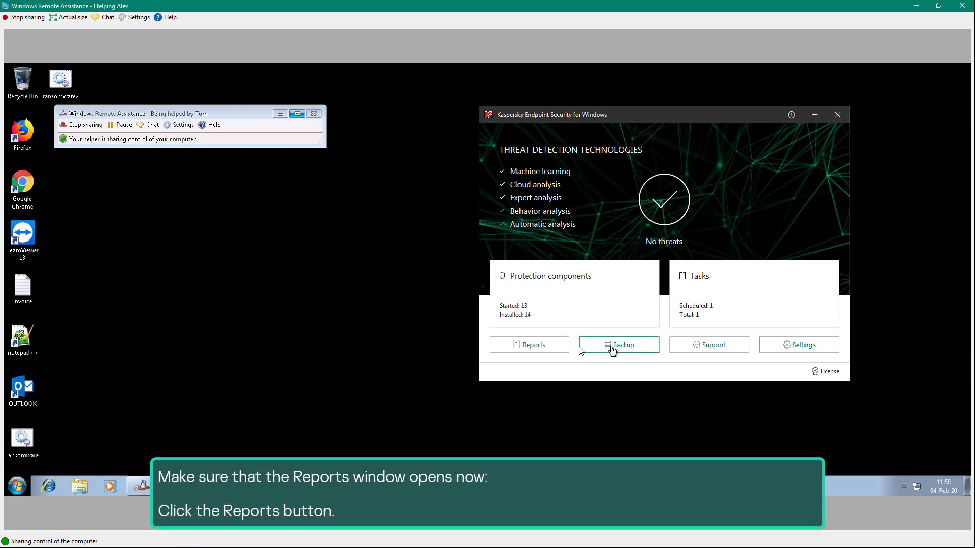
{"action": "left_click", "coordinate": [562, 348]}
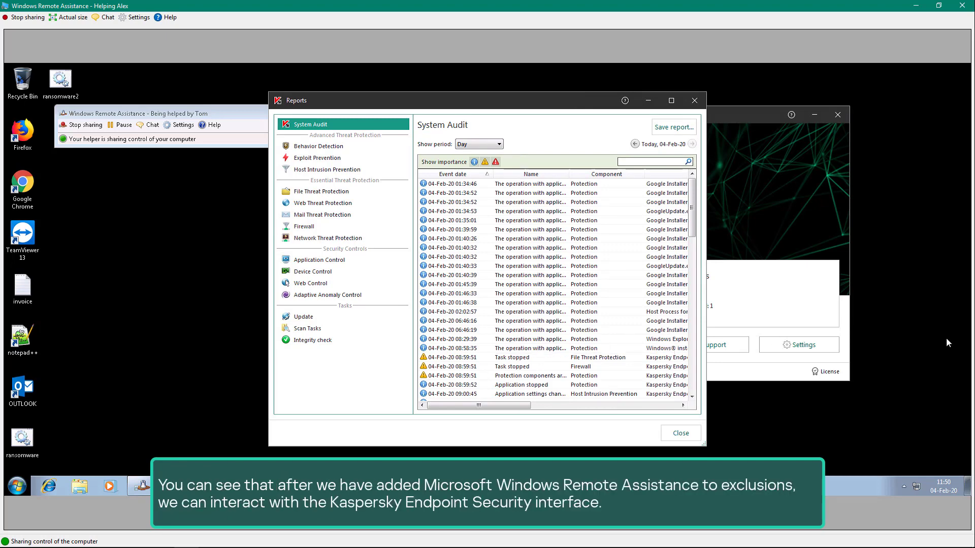
{"action": "left_click", "coordinate": [692, 100]}
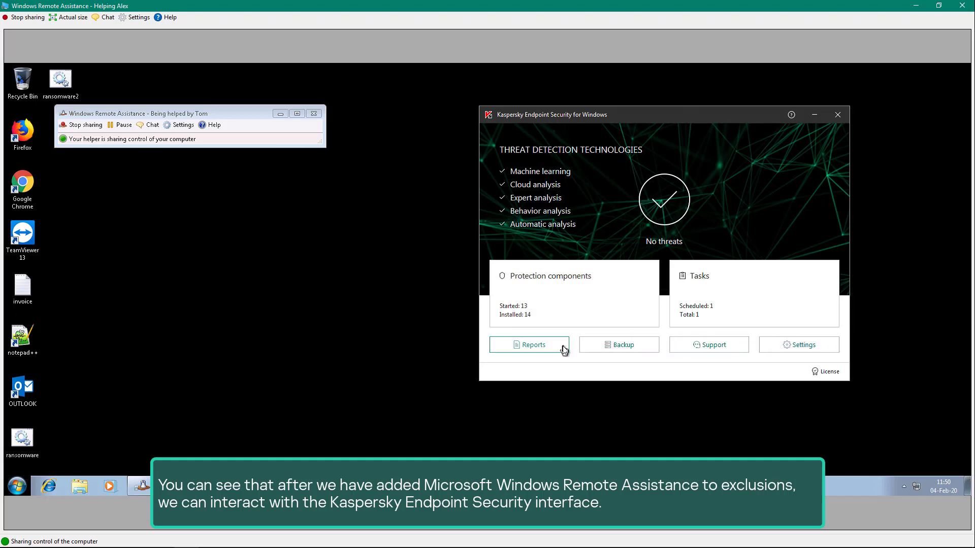
{"action": "left_click", "coordinate": [785, 350]}
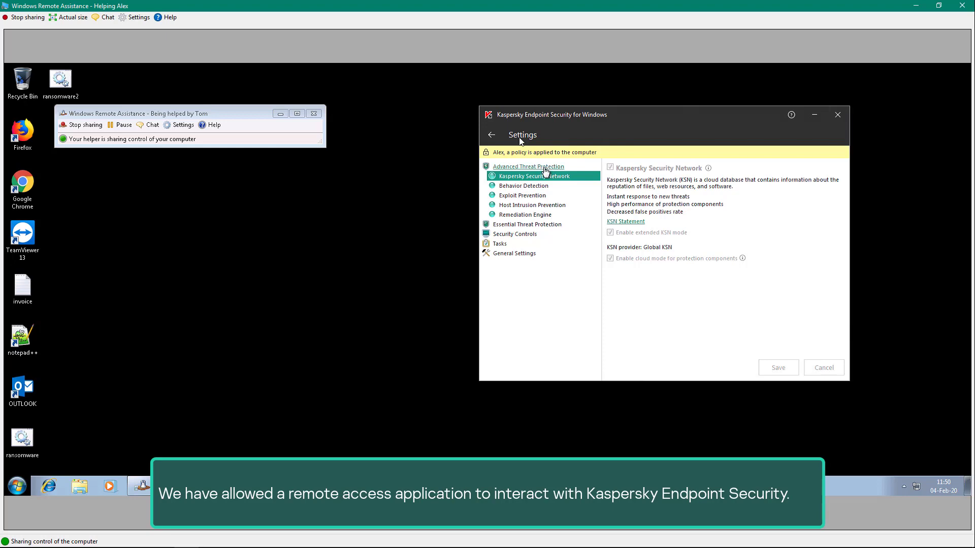
{"action": "left_click", "coordinate": [492, 136]}
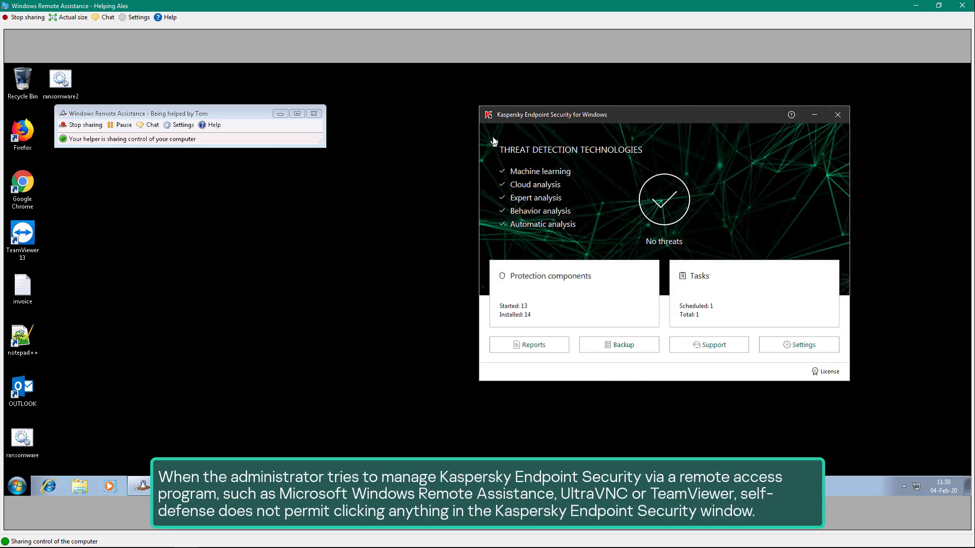
{"action": "left_click", "coordinate": [532, 347]}
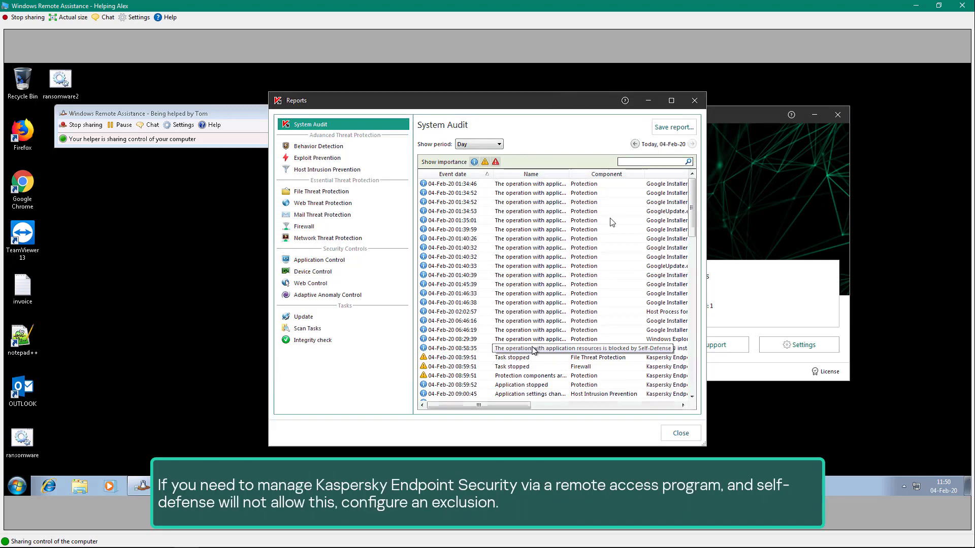
{"action": "left_click", "coordinate": [695, 101]}
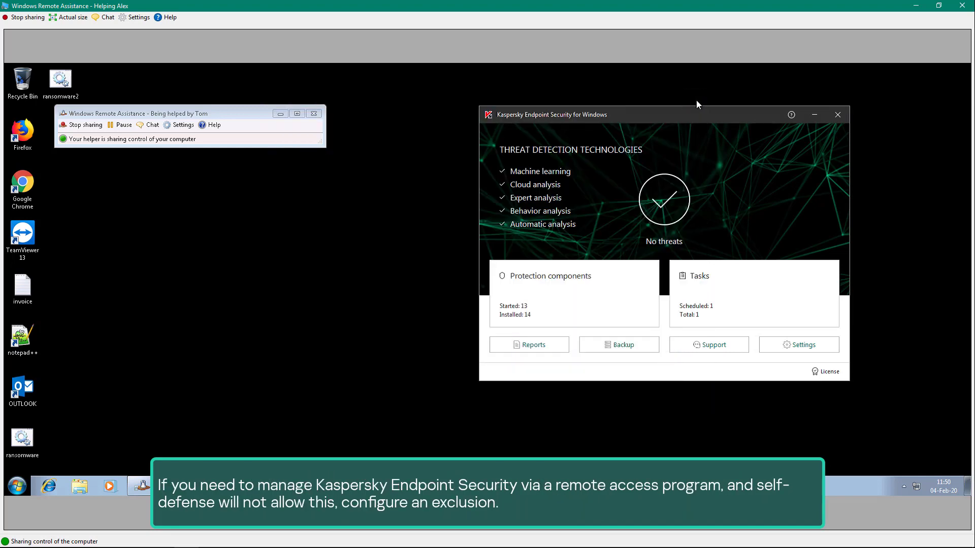